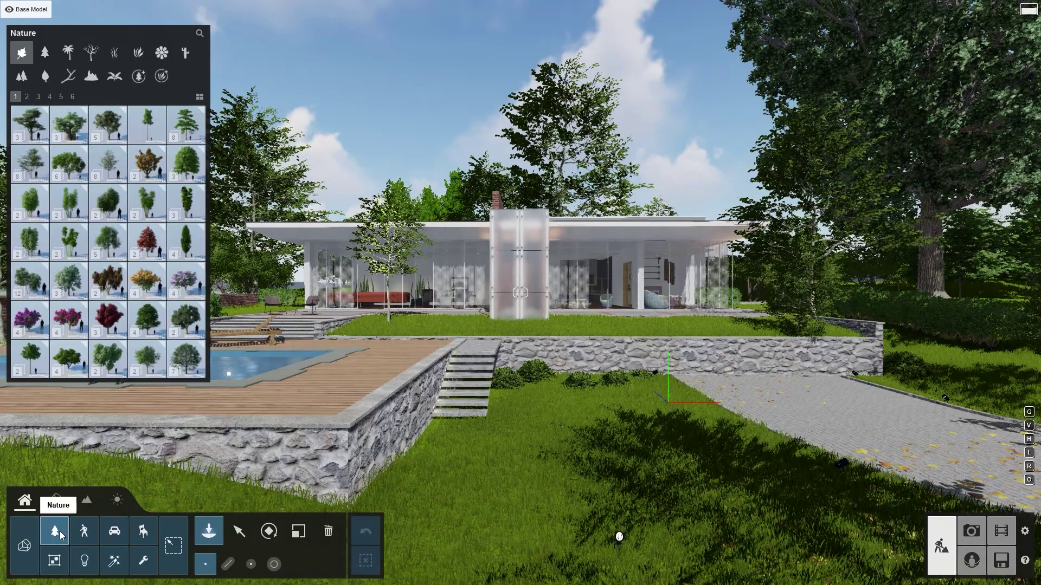
Browse the People and Animals, Transport and Objects categories of the object library
click(84, 534)
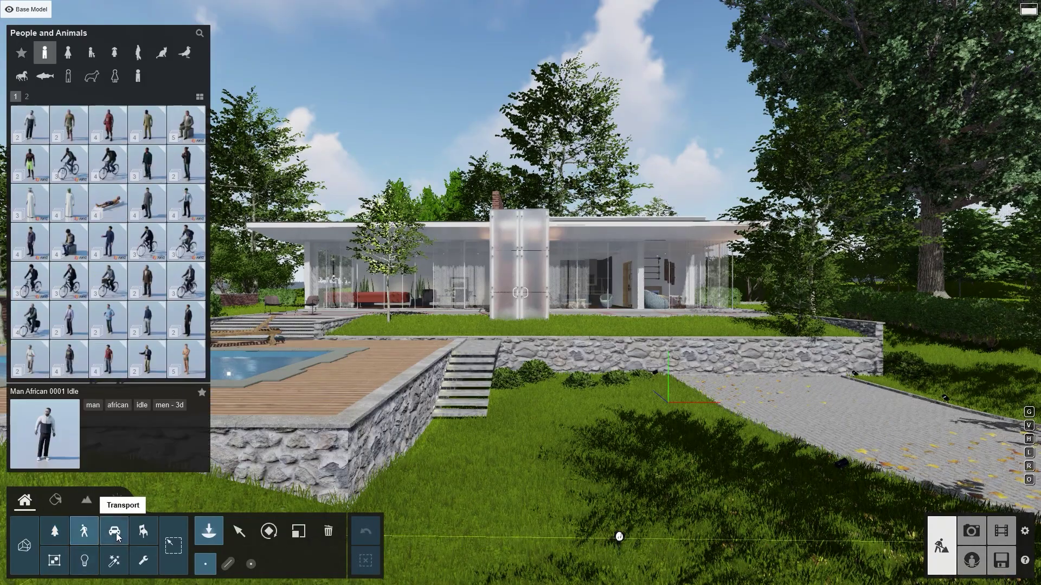
click(117, 535)
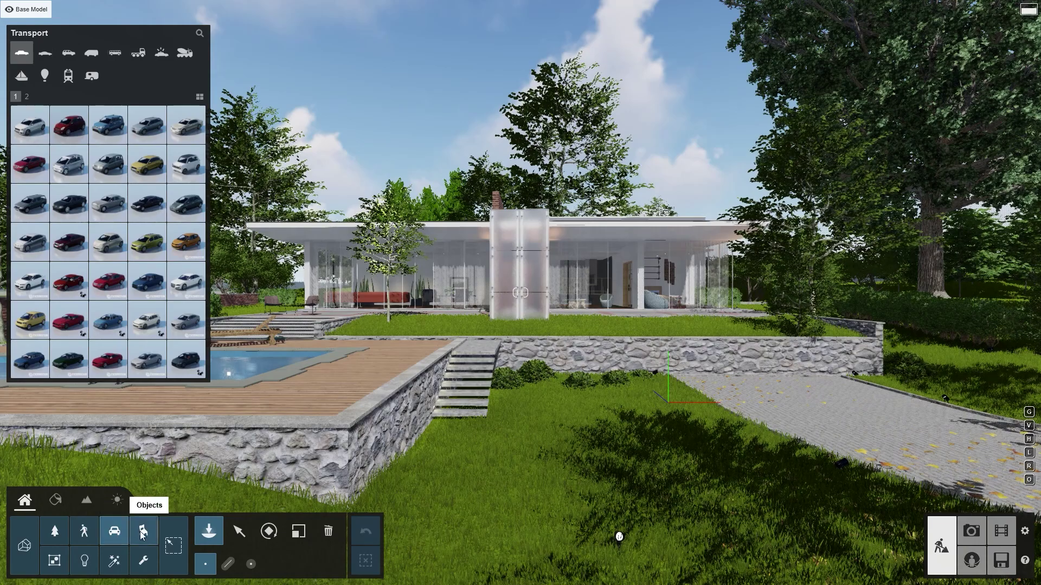
click(143, 533)
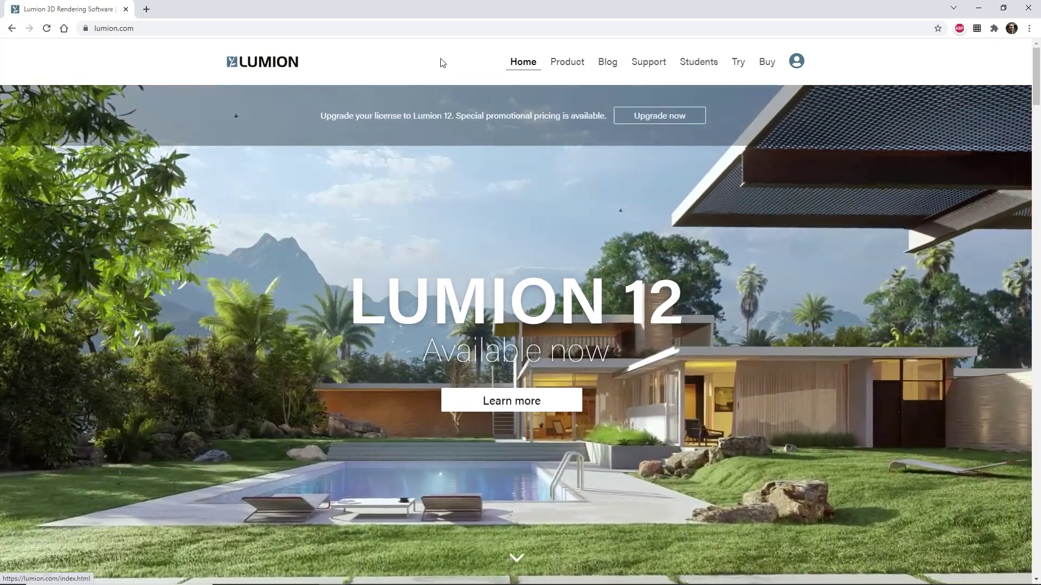
From the Lumion Community resources' texture collections list, open the VIShopper 2D people site
mouse_move(638, 64)
click(669, 174)
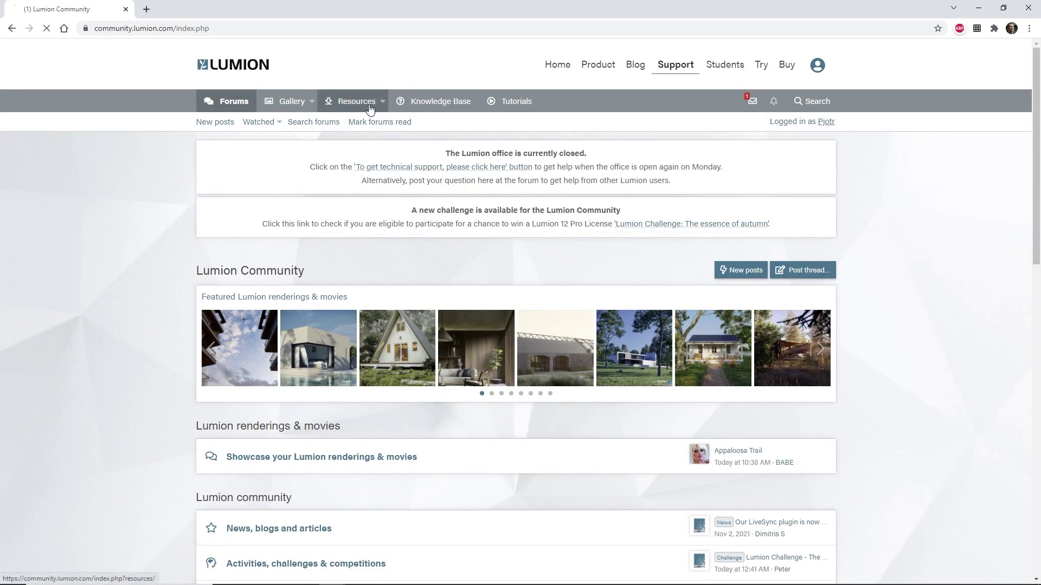
click(371, 108)
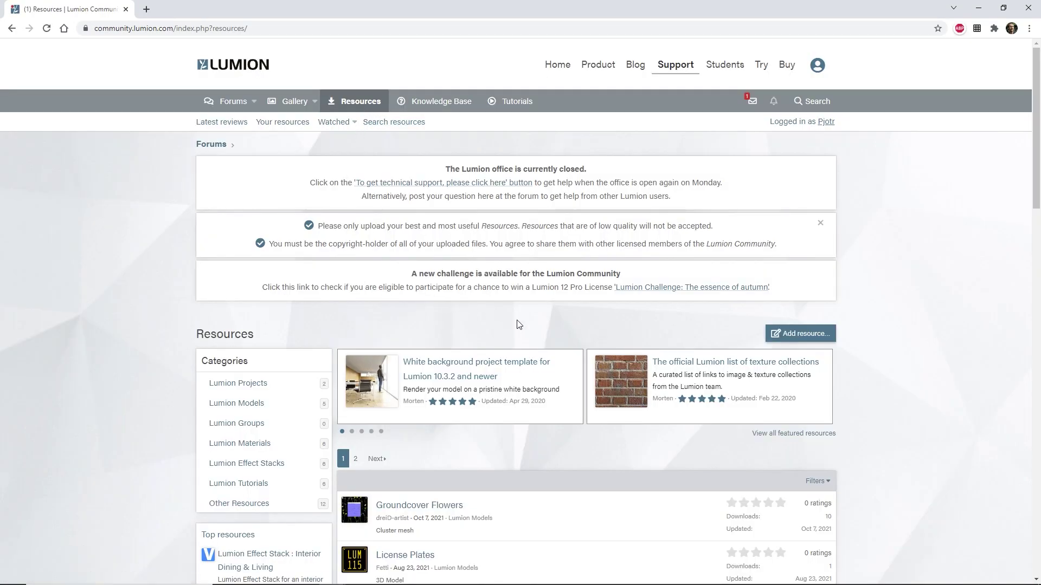
drag(1036, 180, 1038, 476)
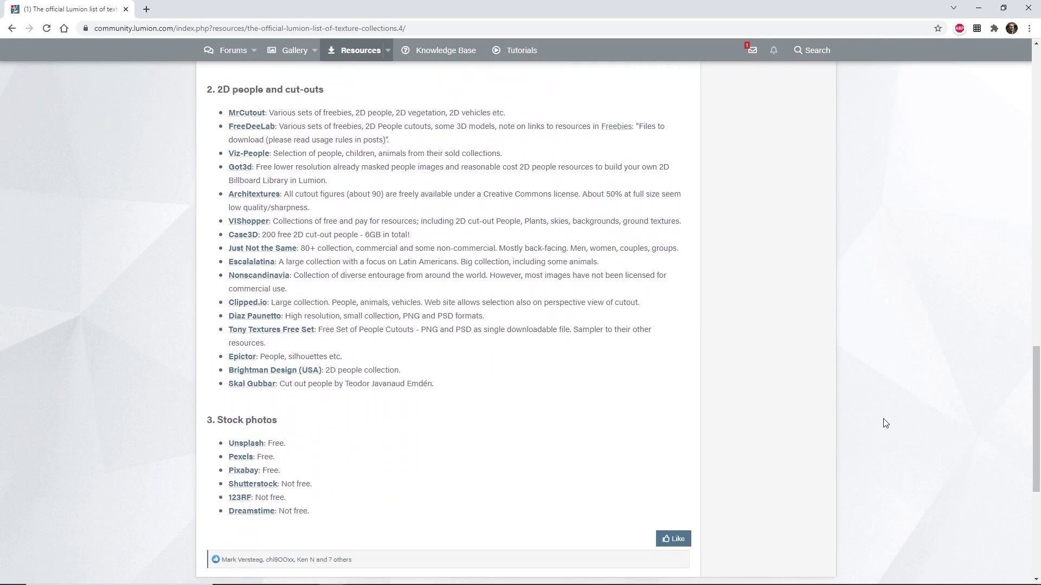
click(258, 226)
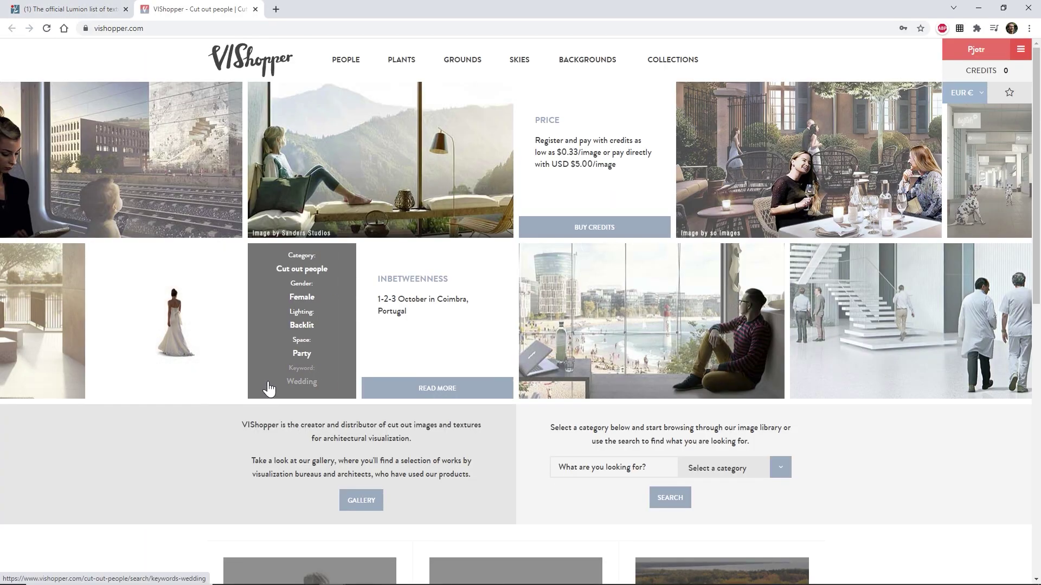
Filter VIShopper people to free images and download PE8181, the waiter carrying a tray
click(352, 63)
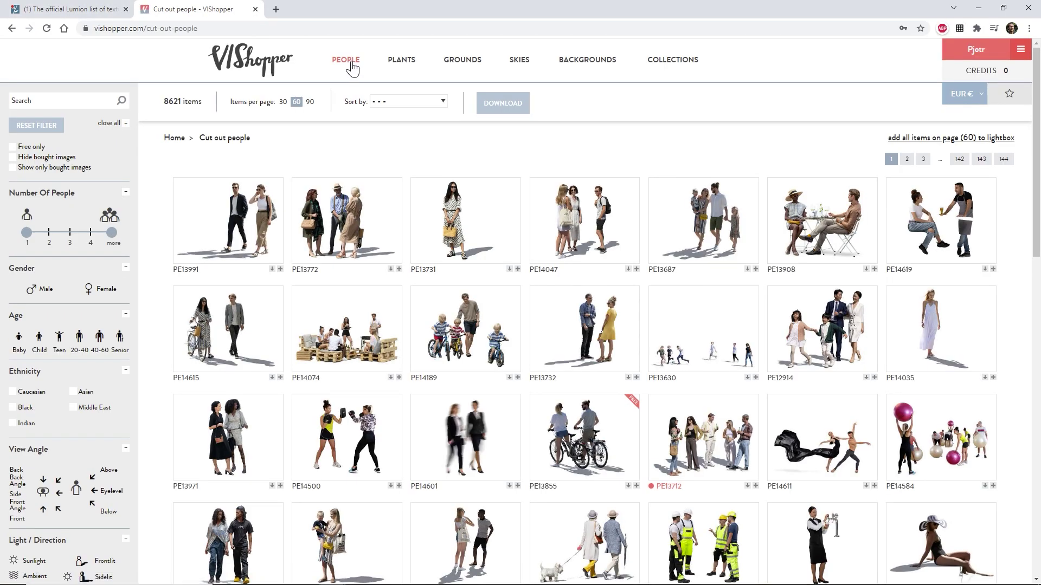
click(13, 147)
drag(1037, 227, 1021, 489)
click(937, 297)
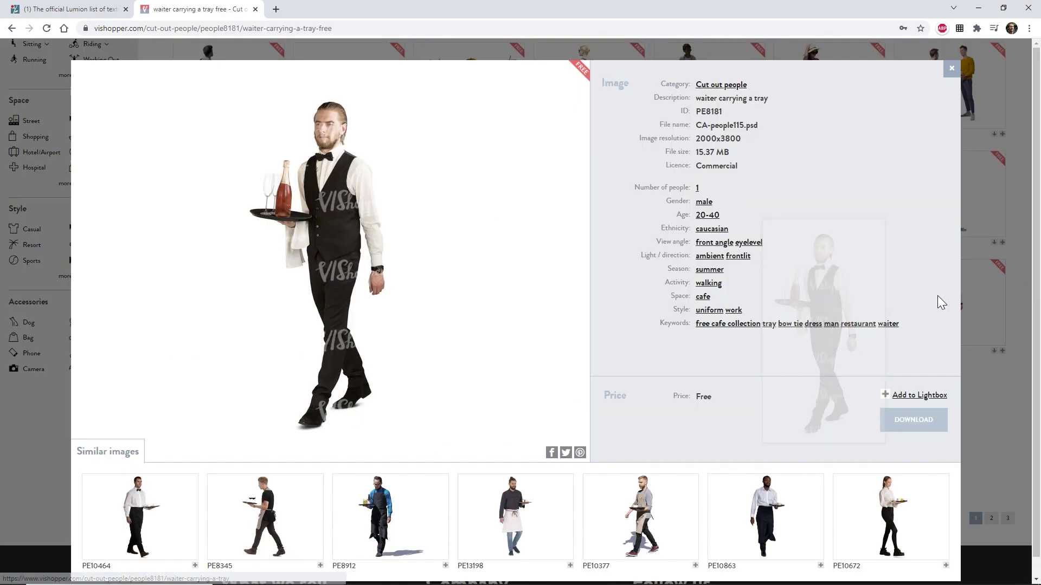
click(909, 422)
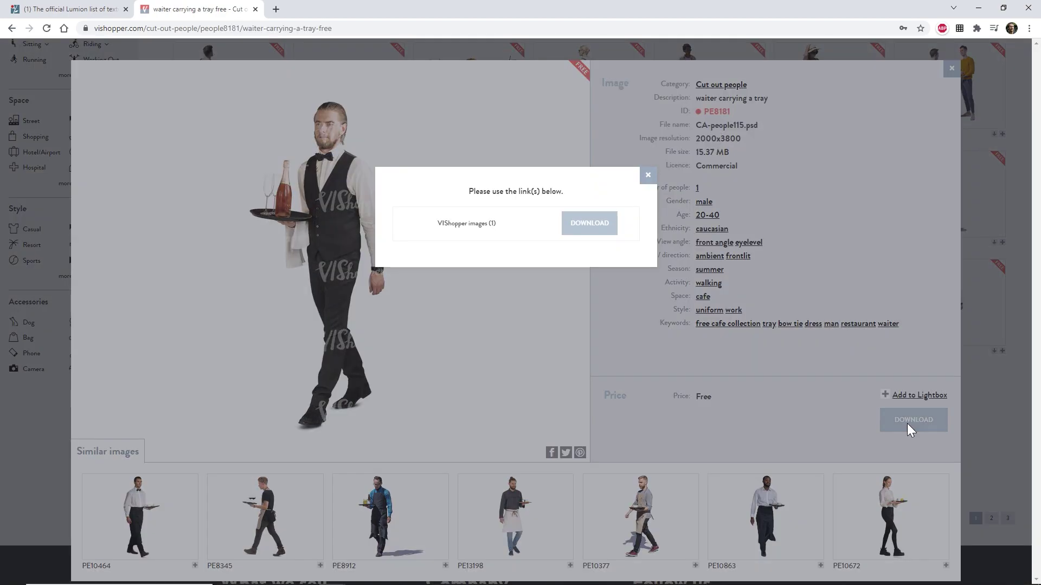
click(606, 230)
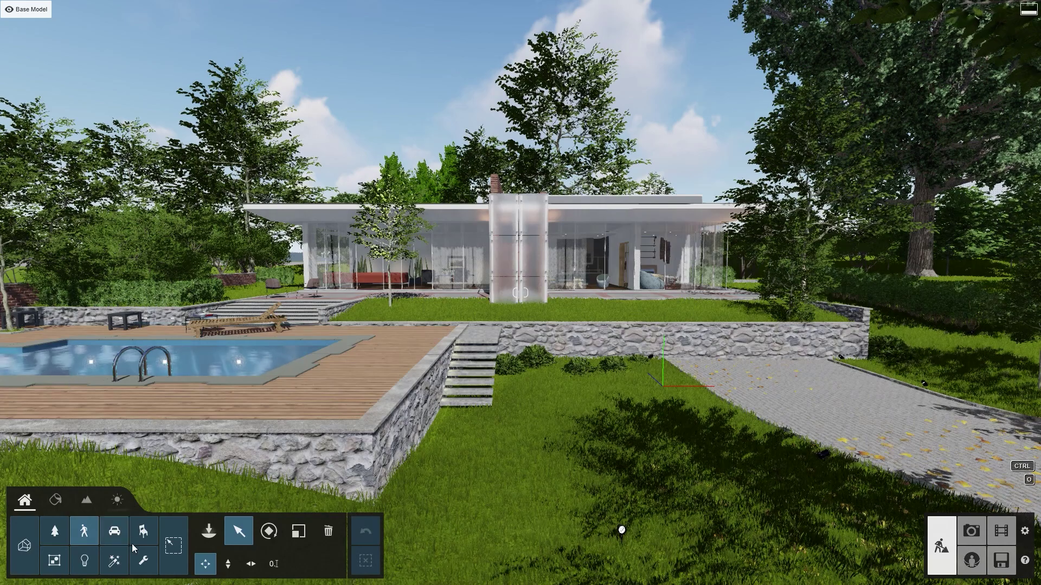
Place a Character billboard on the pool deck and load CA-people115 (1).psd as its image
click(144, 564)
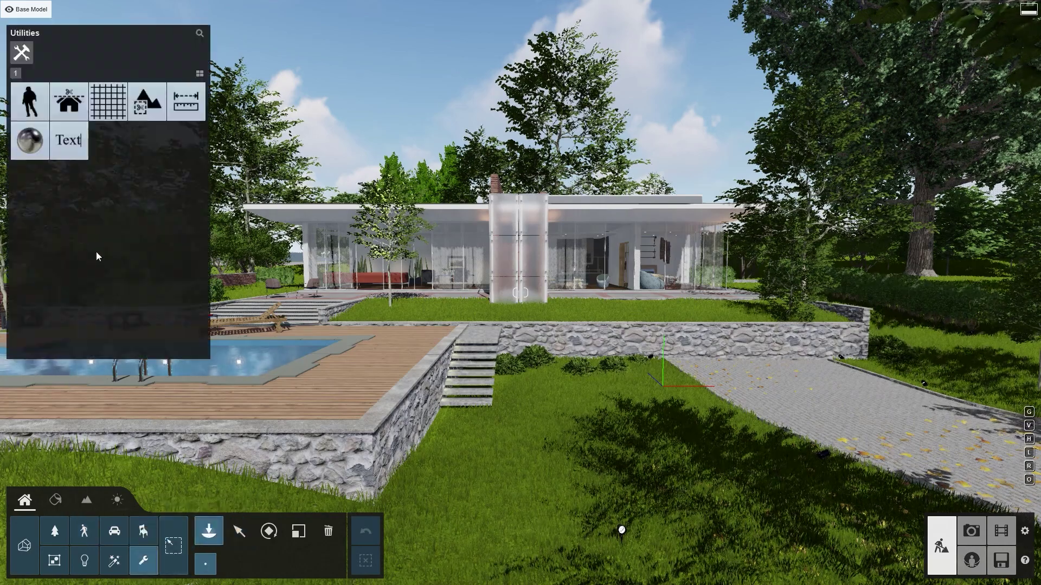
click(32, 103)
click(377, 366)
click(239, 530)
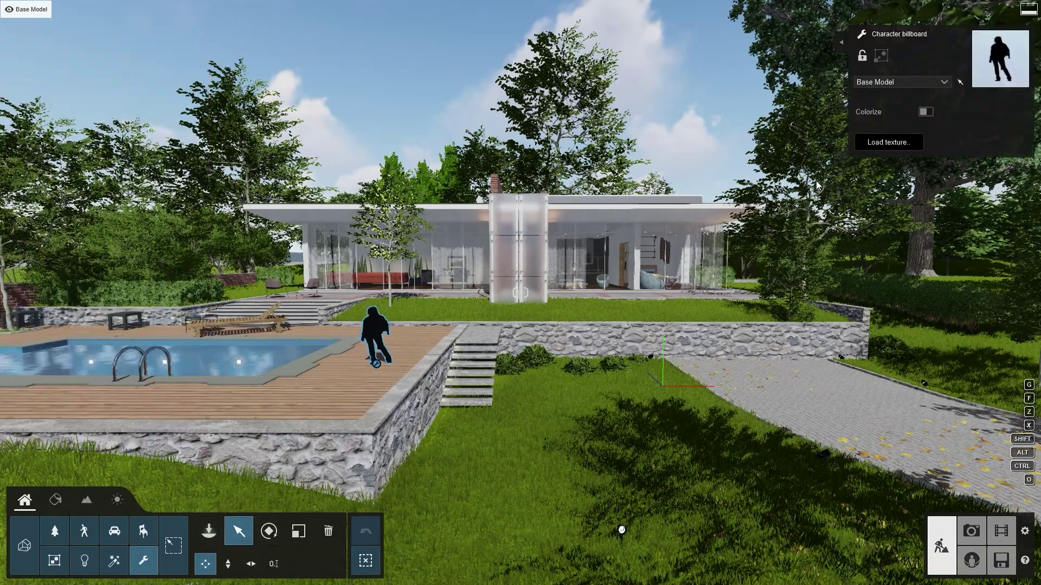
click(880, 144)
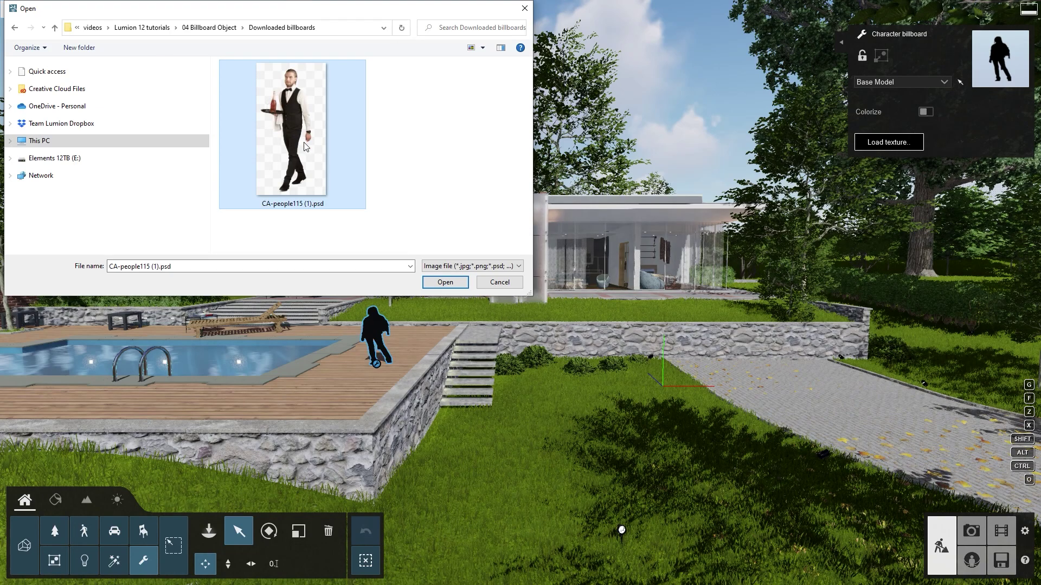
click(443, 283)
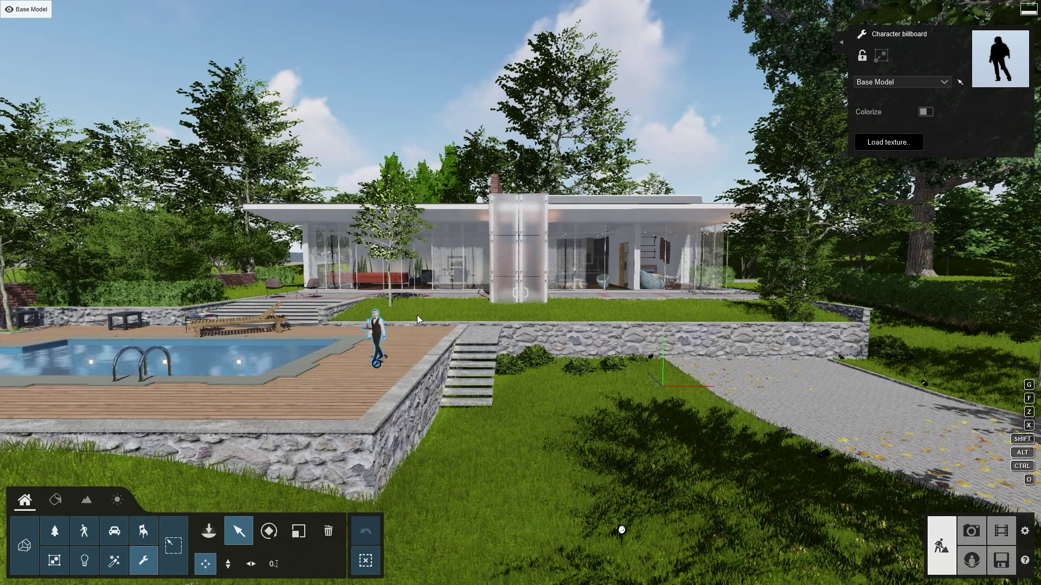
Fly the camera closer to look at the waiter billboard
right_drag(417, 313, 379, 329)
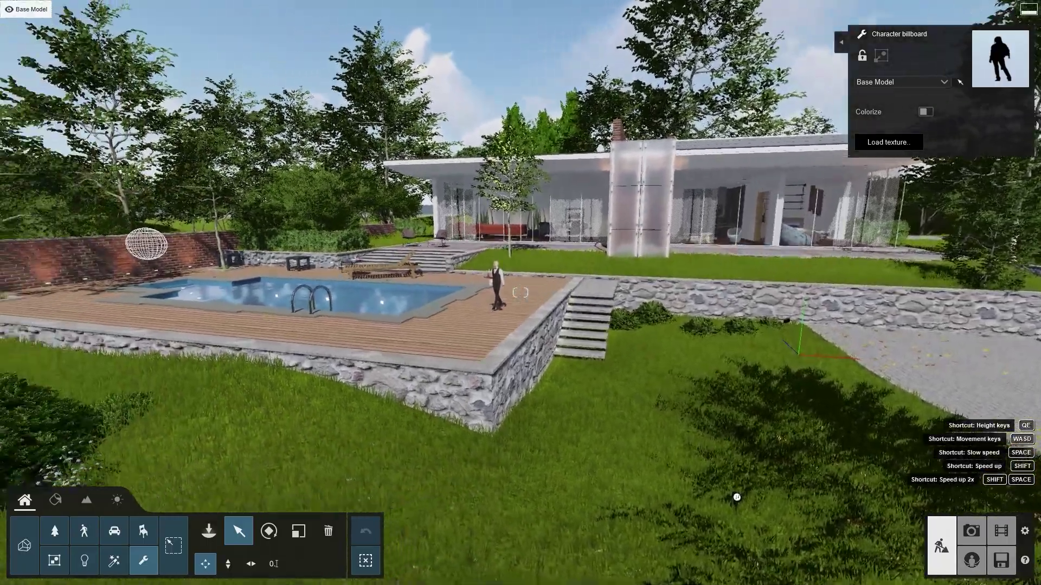
key(w)
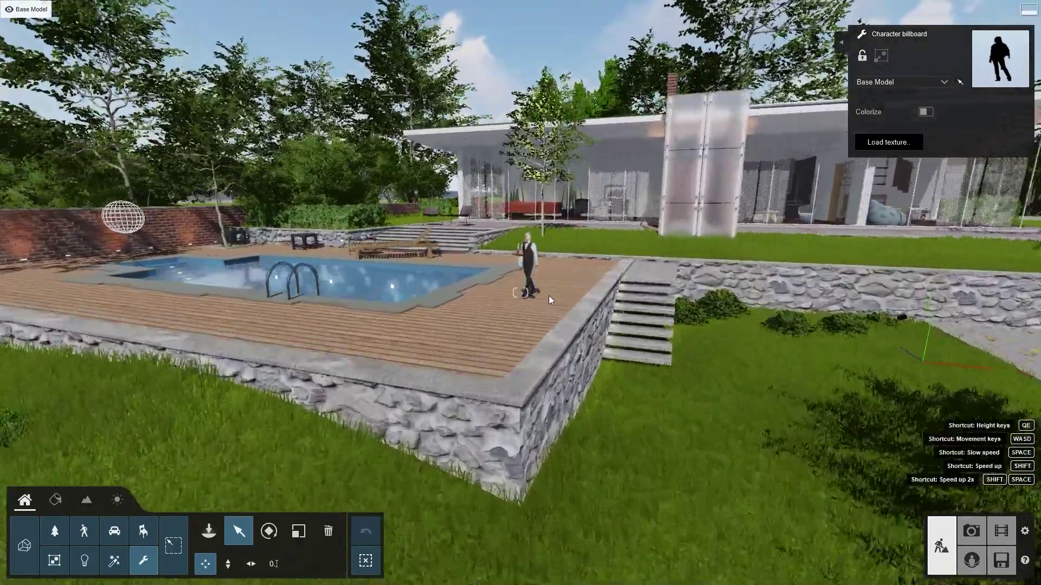
key(w)
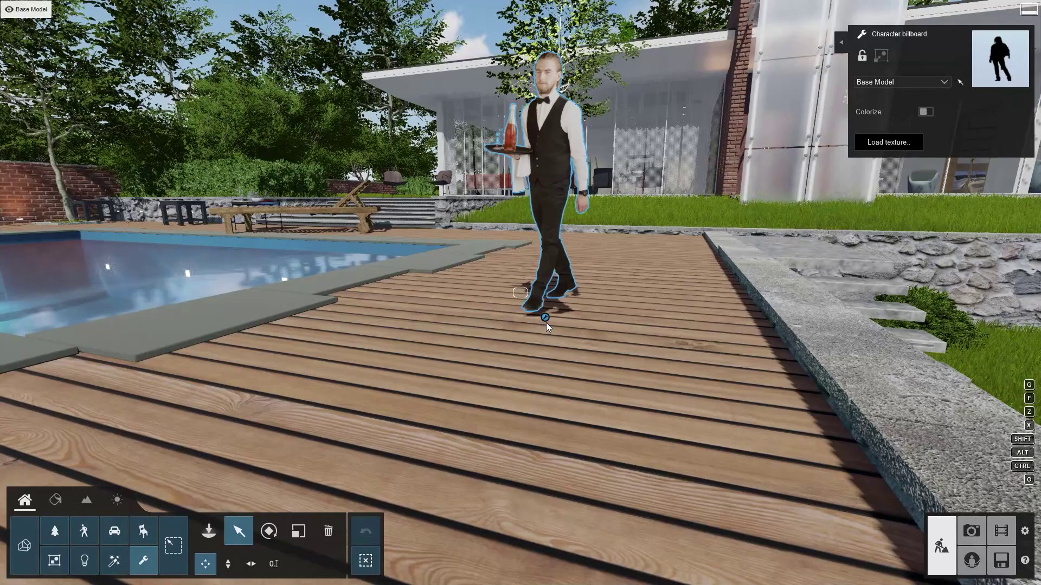
right_drag(547, 327, 545, 301)
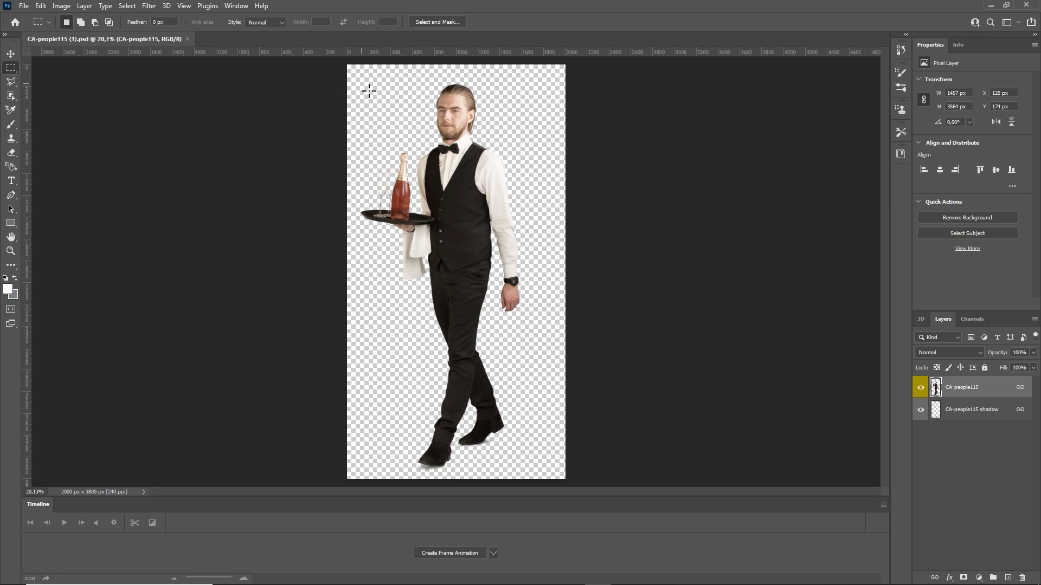
Crop the canvas to a selection around the waiter figure
drag(430, 212, 527, 475)
click(61, 6)
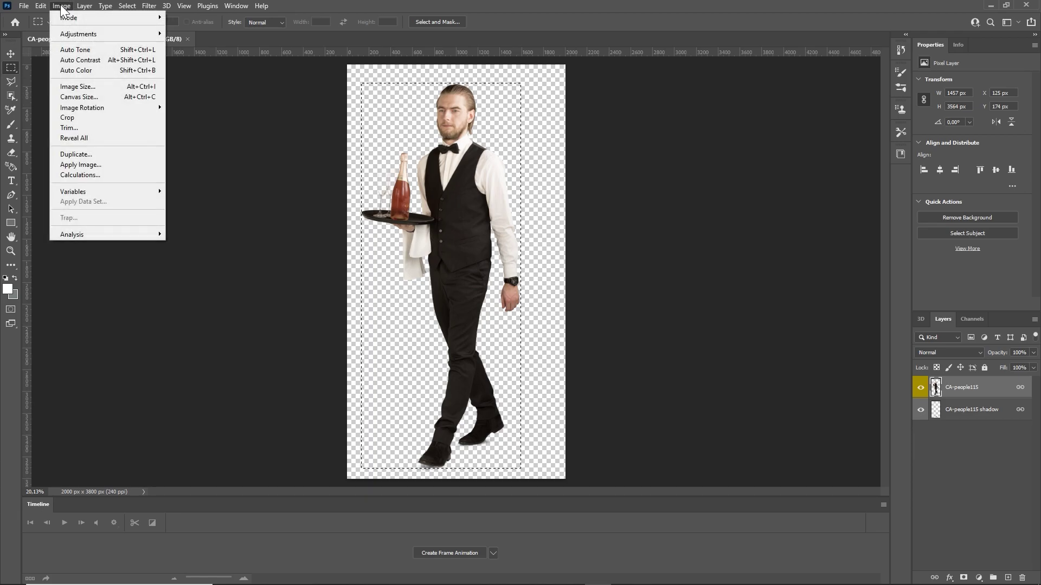
click(67, 117)
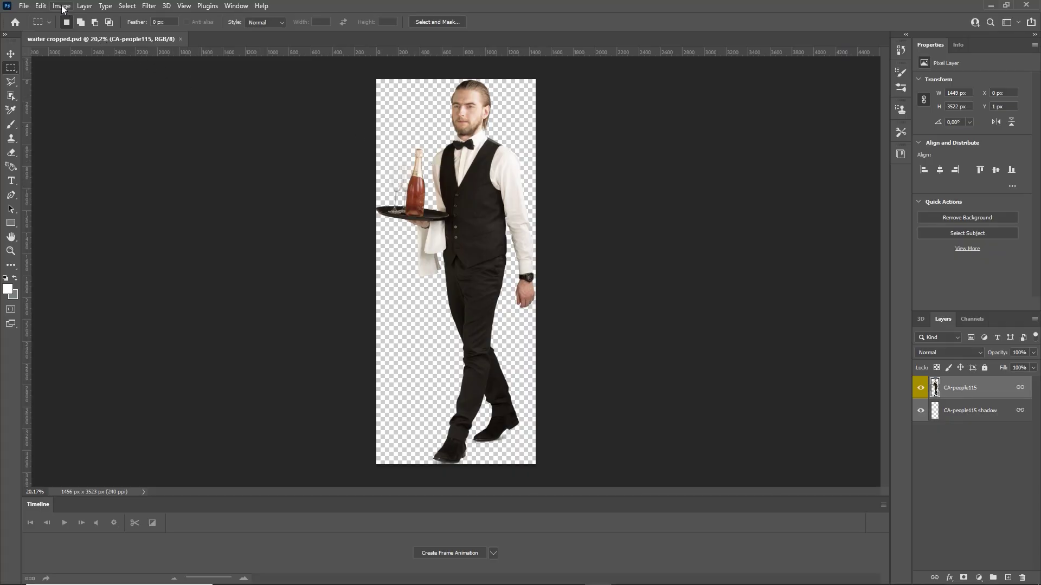
Resize the image to 423 × 1024 px
click(61, 6)
click(80, 87)
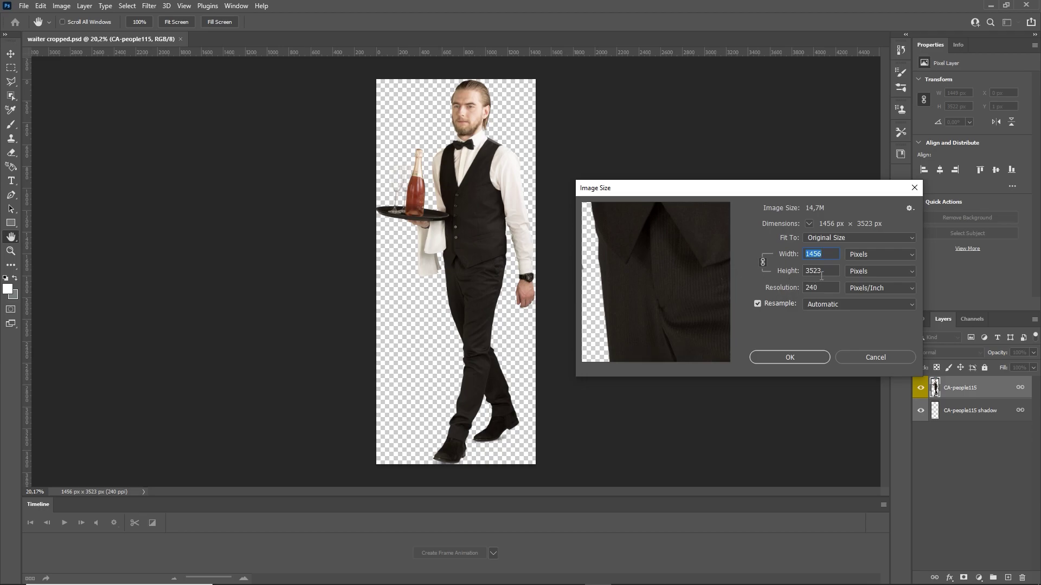
text(1024)
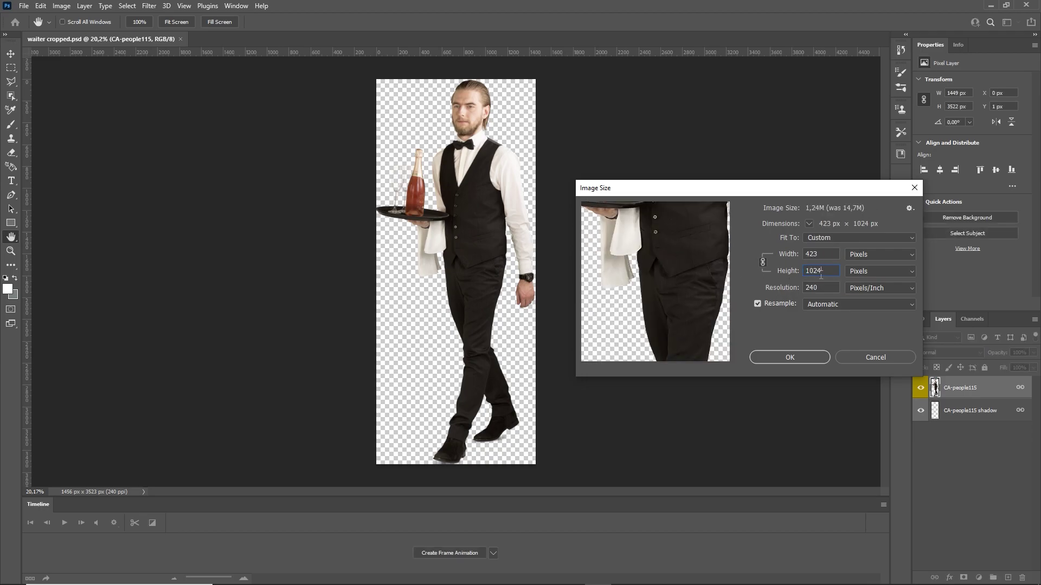
click(816, 356)
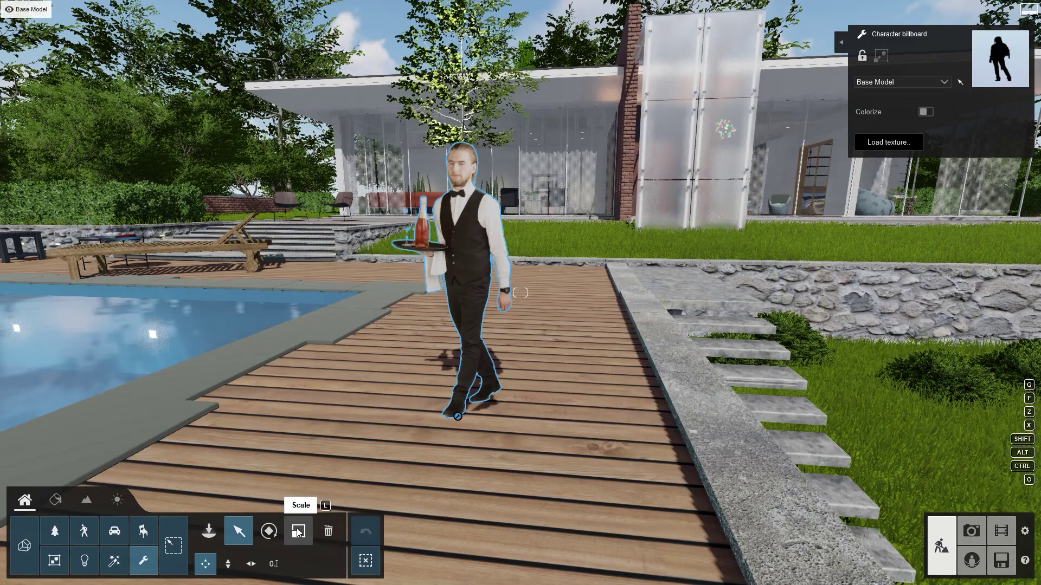
Scale the waiter billboard up to about 1.05x and step back to view it
click(298, 531)
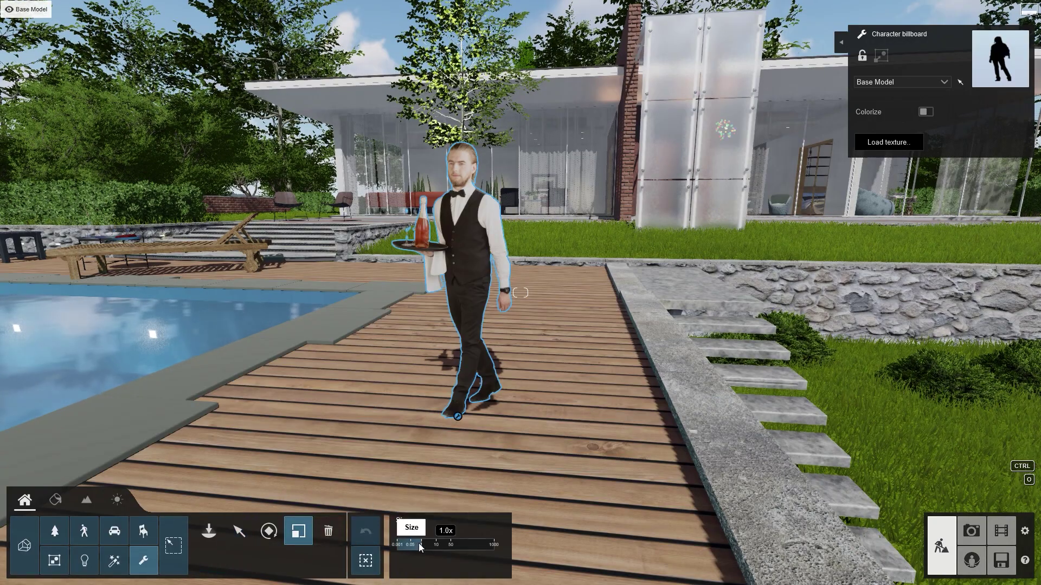
drag(421, 544, 839, 512)
right_drag(466, 337, 468, 337)
key(s)
Move the camera back and up for a frontal view of the house
click(84, 532)
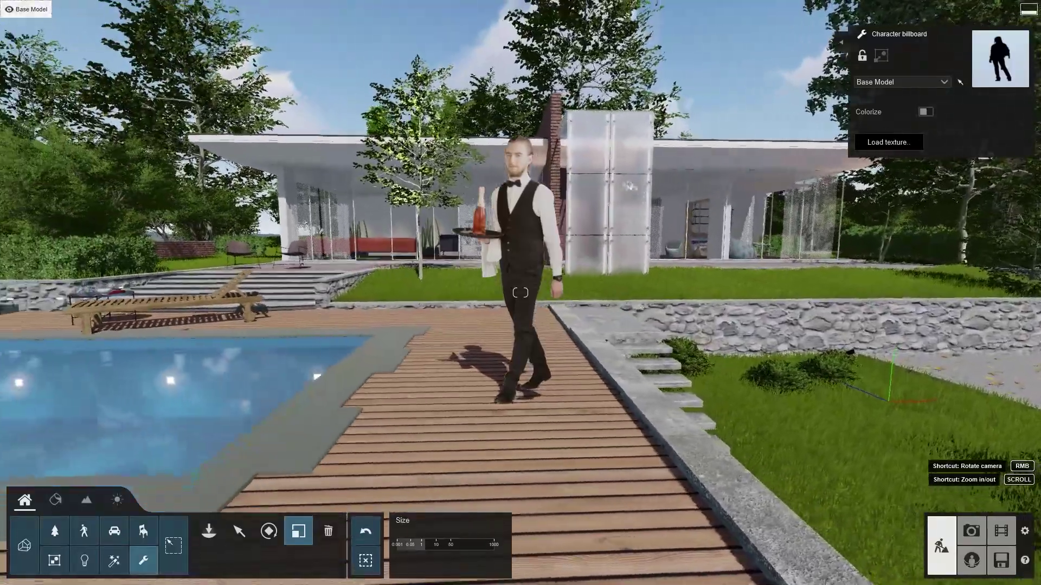
right_drag(447, 348, 447, 348)
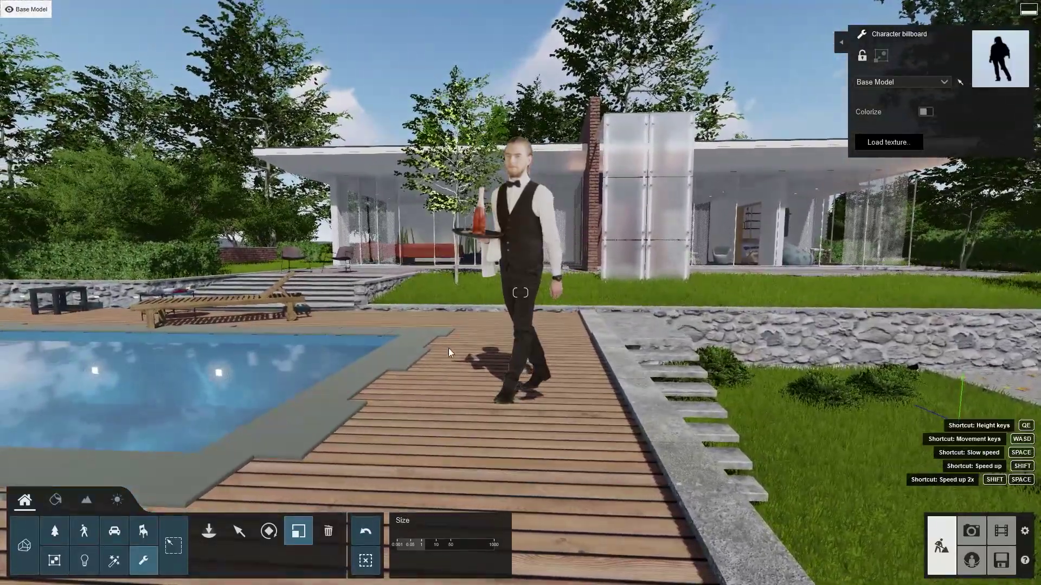
key(s)
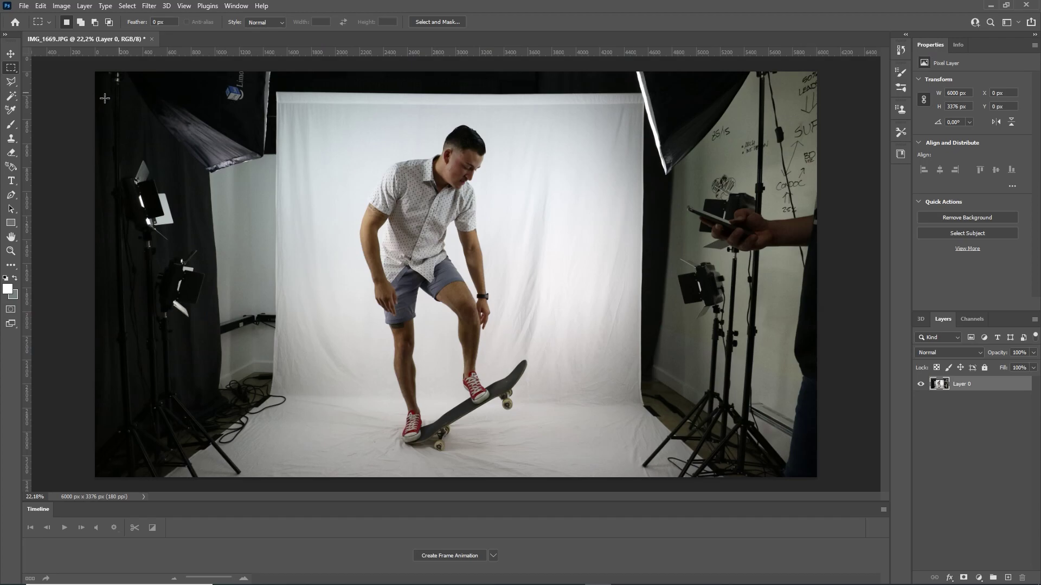
Use the Object Selection Tool to select the skater and his skateboard
click(12, 100)
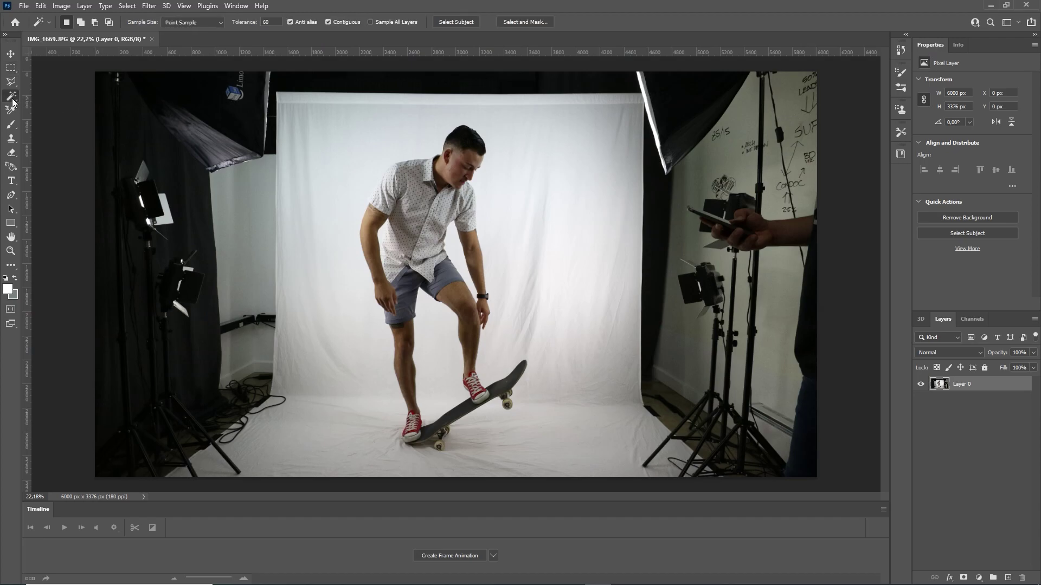
right_click(13, 100)
click(49, 96)
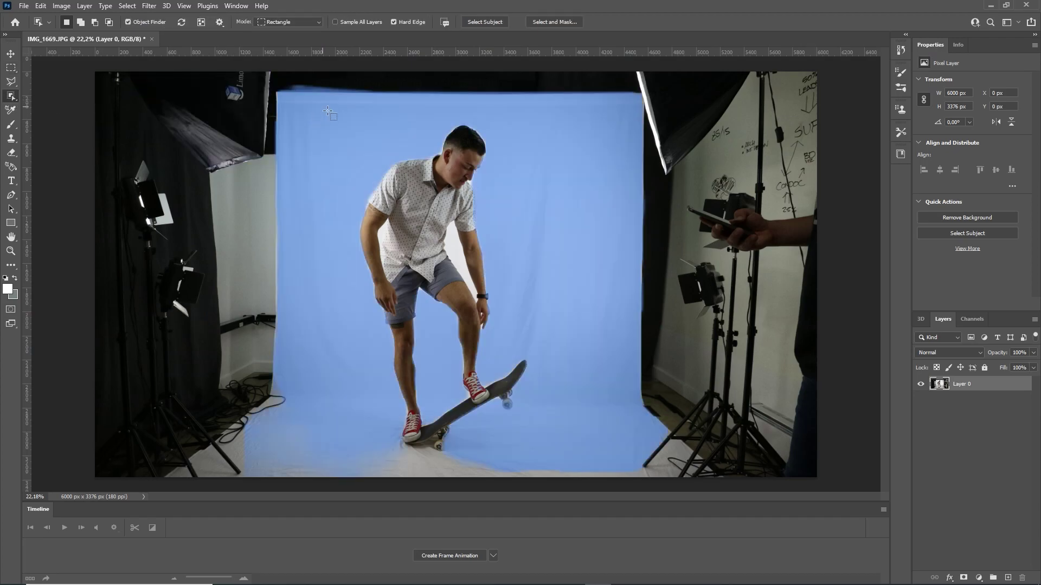
drag(337, 118, 549, 467)
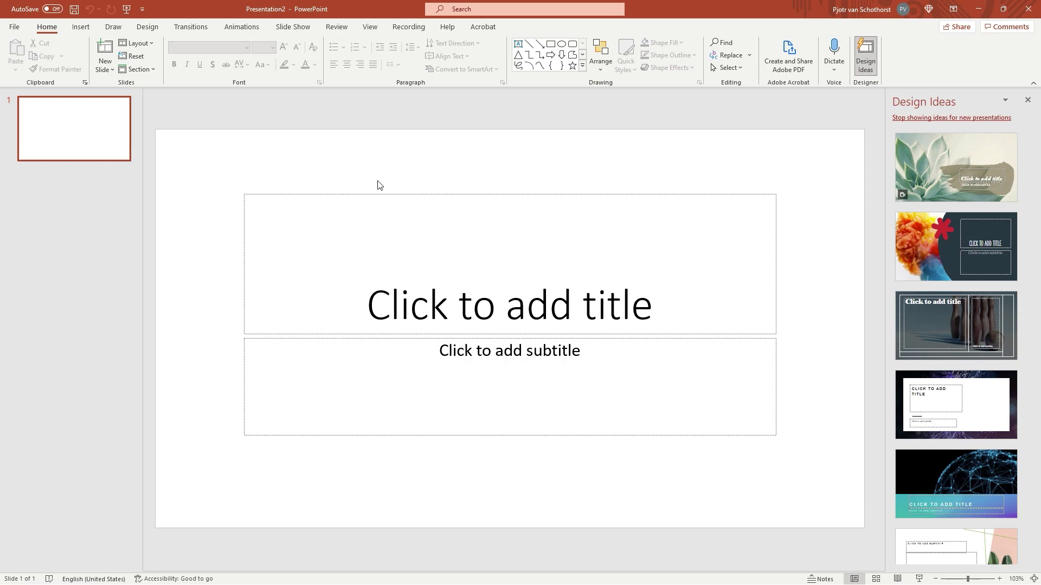
Replace the placeholders with a wide rounded rectangle in a blue gradient style
drag(212, 164, 806, 482)
key(Delete)
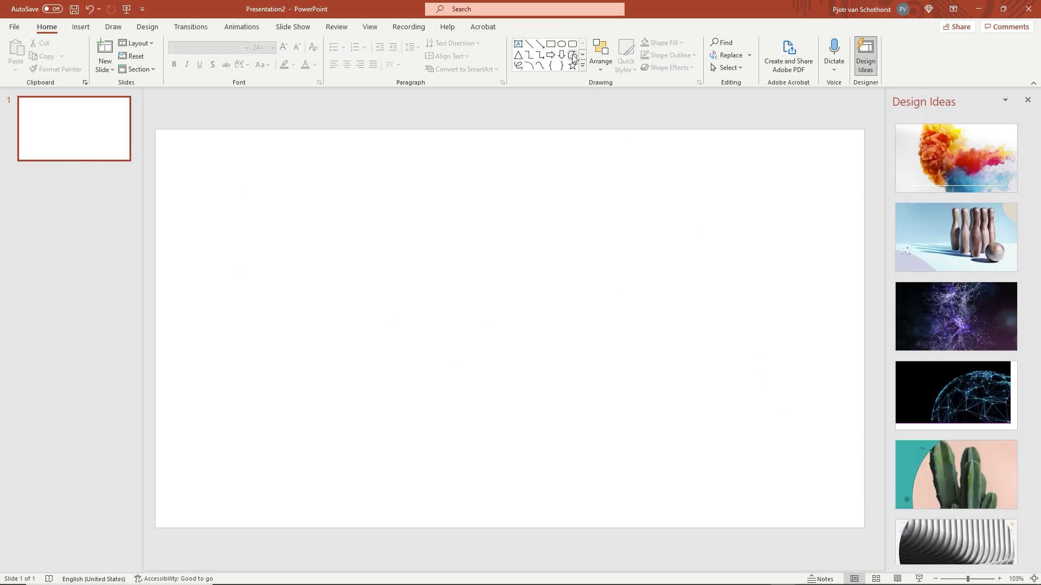
click(572, 43)
drag(163, 234, 867, 381)
click(371, 66)
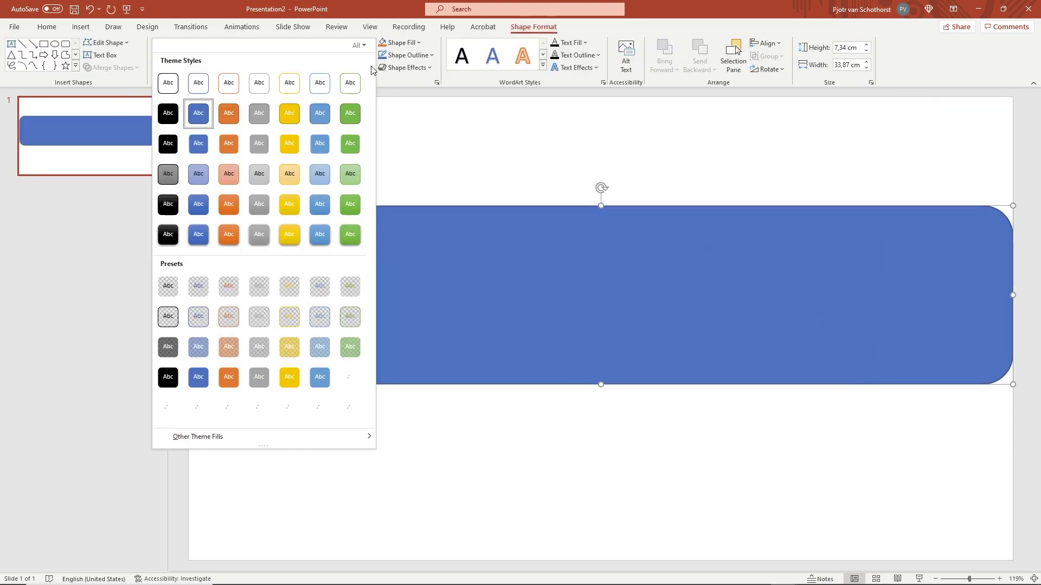
click(204, 406)
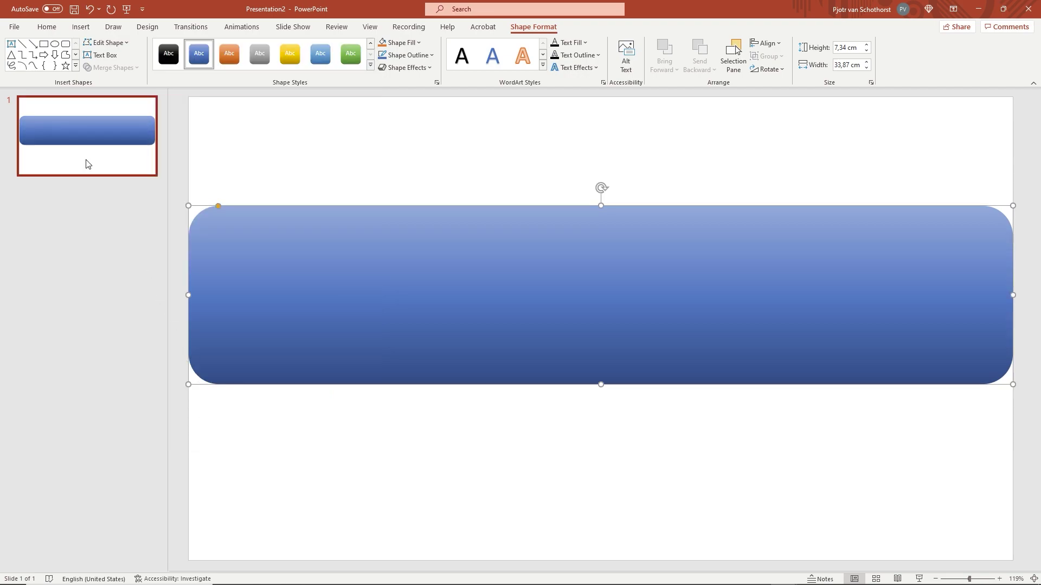
Add the text 'New Swimming Pool' inside the rectangle and enlarge it
click(11, 47)
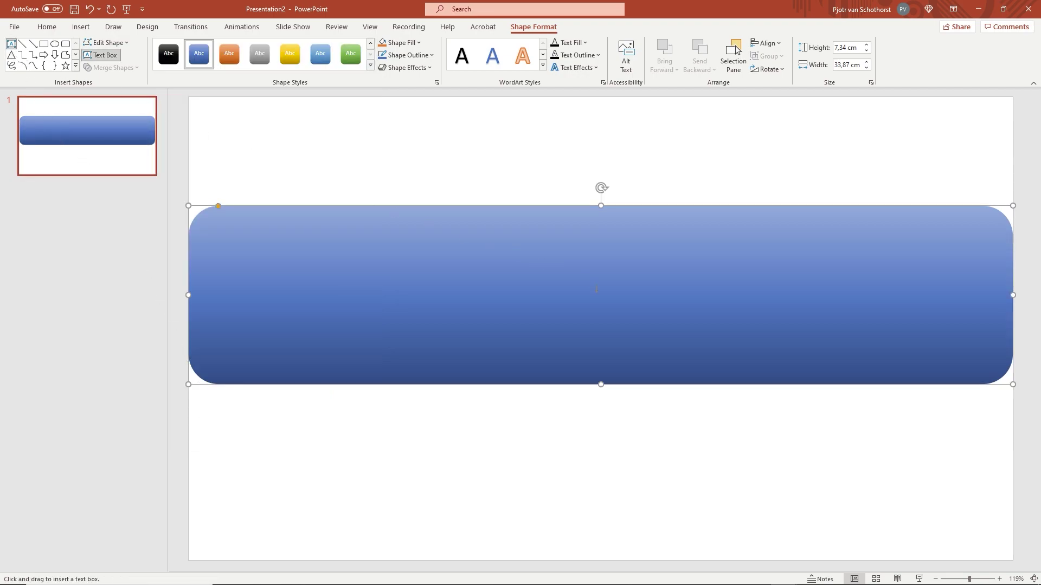
click(605, 309)
text(New Swimming Pool)
triple_click(556, 292)
click(47, 26)
click(283, 47)
click(282, 47)
click(282, 47)
click(283, 47)
click(283, 47)
click(283, 47)
Draw a down arrow below the banner with the same blue gradient style
click(561, 57)
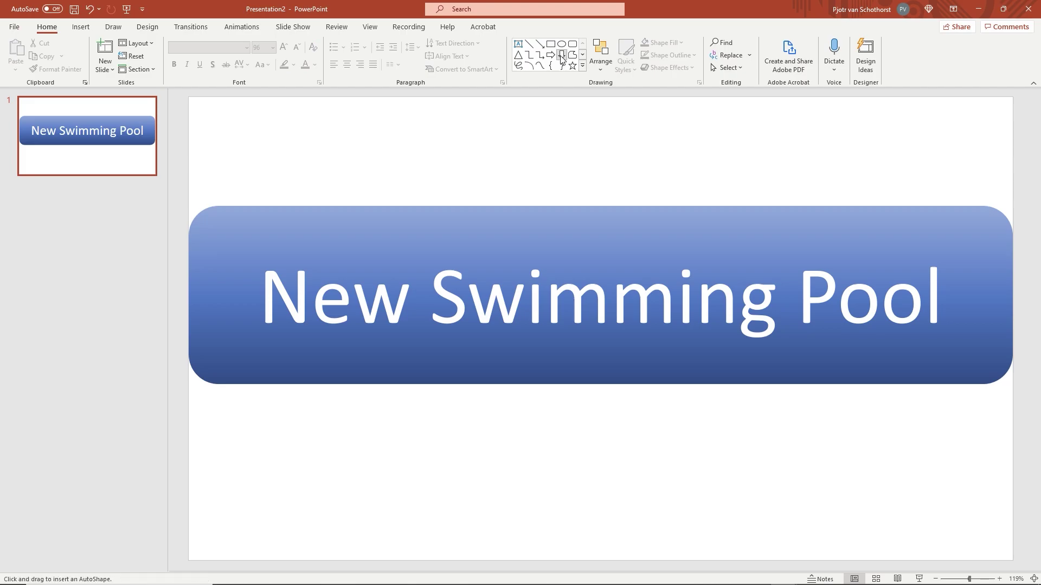
drag(539, 421, 663, 558)
click(370, 65)
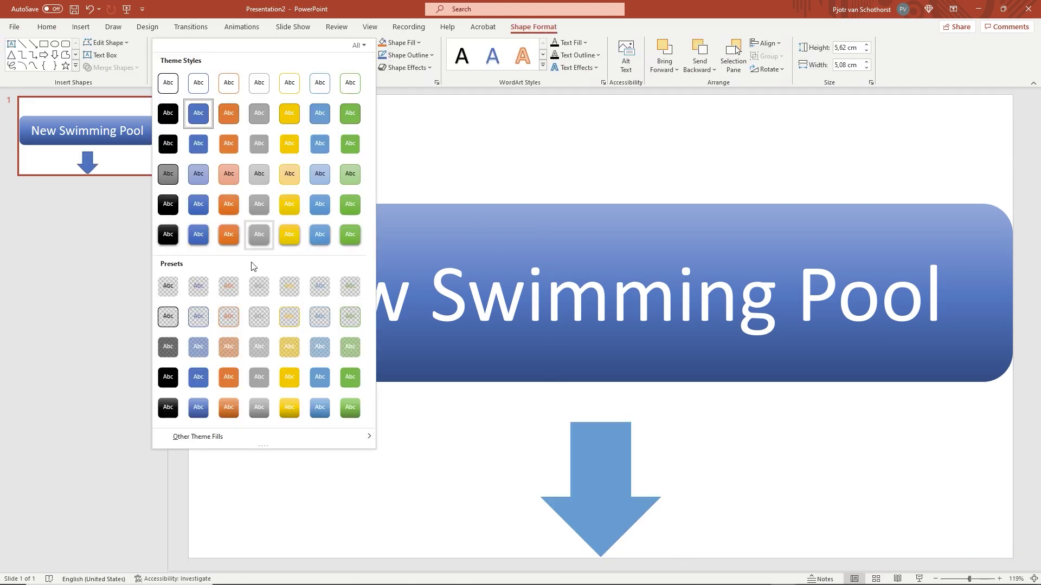
click(200, 400)
Save the slide as PNG 'New Swimming Pool billboard' and unlock its background layer in Photoshop
text(New S)
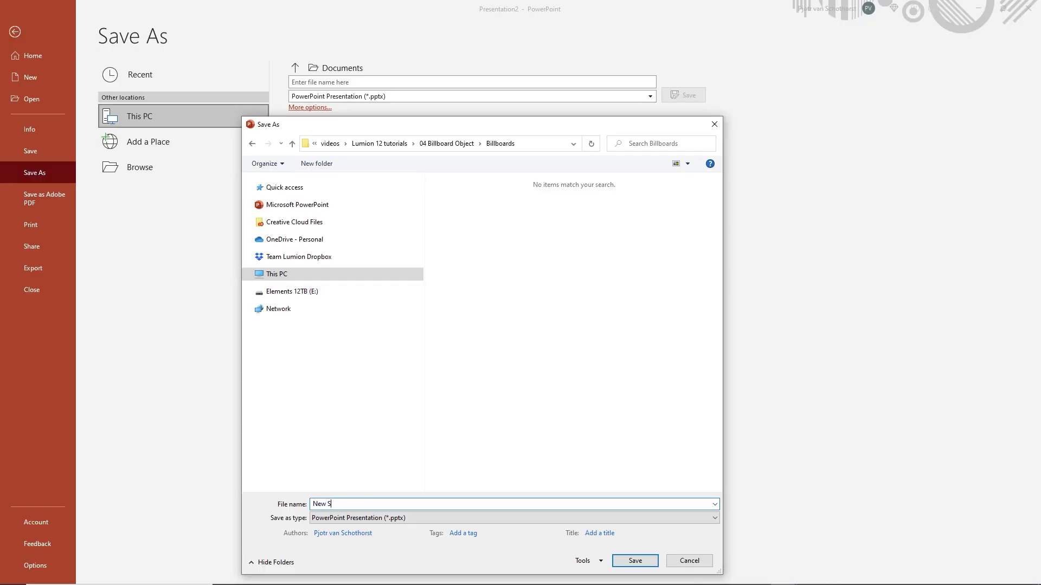
text(rd)
key(Return)
click(380, 96)
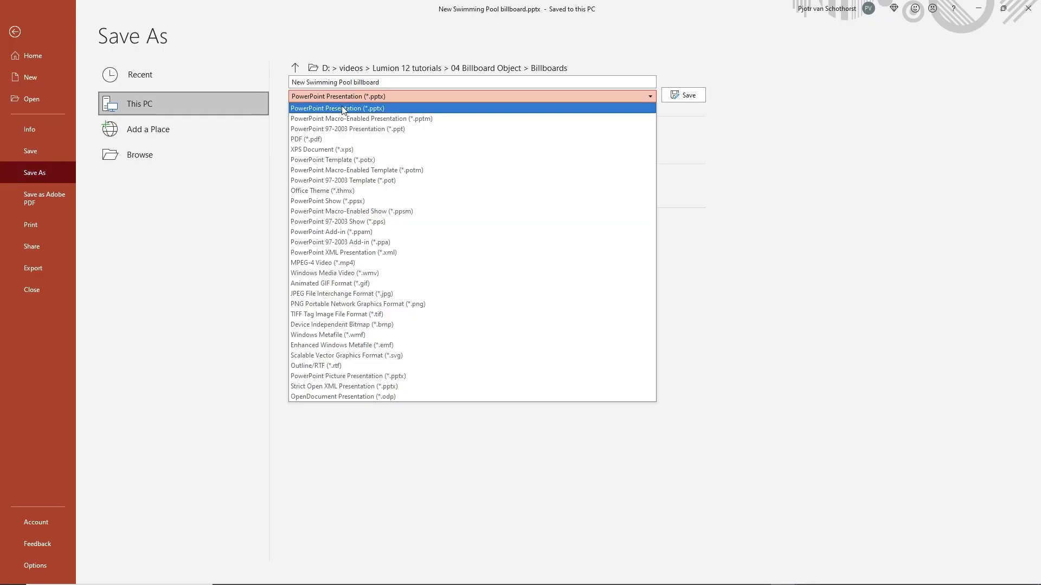
click(372, 306)
click(689, 96)
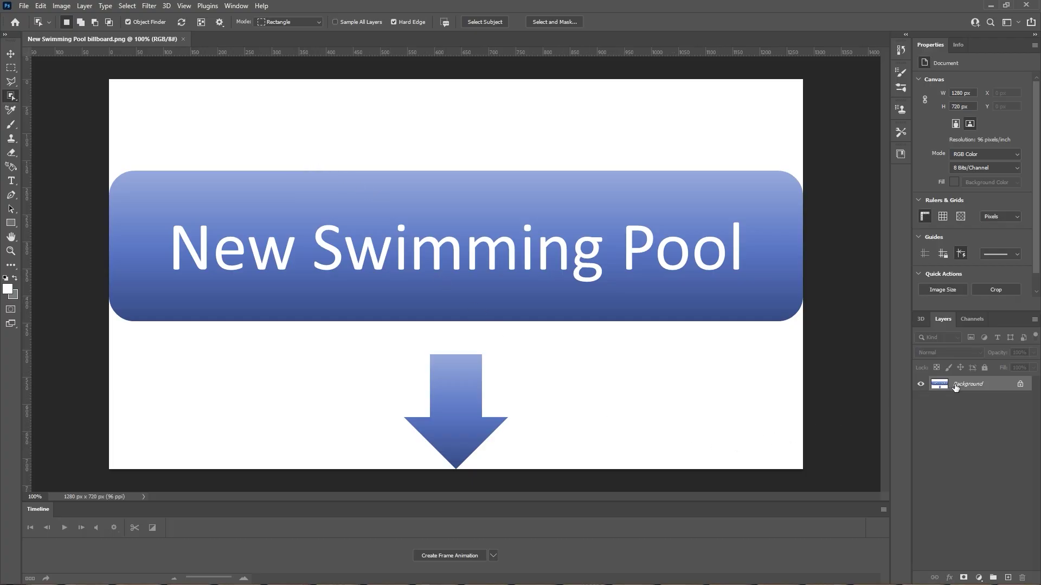
double_click(955, 385)
Magic Wand-delete the white above the banner and around the arrow, then choose Lumion's Load texture
key(Return)
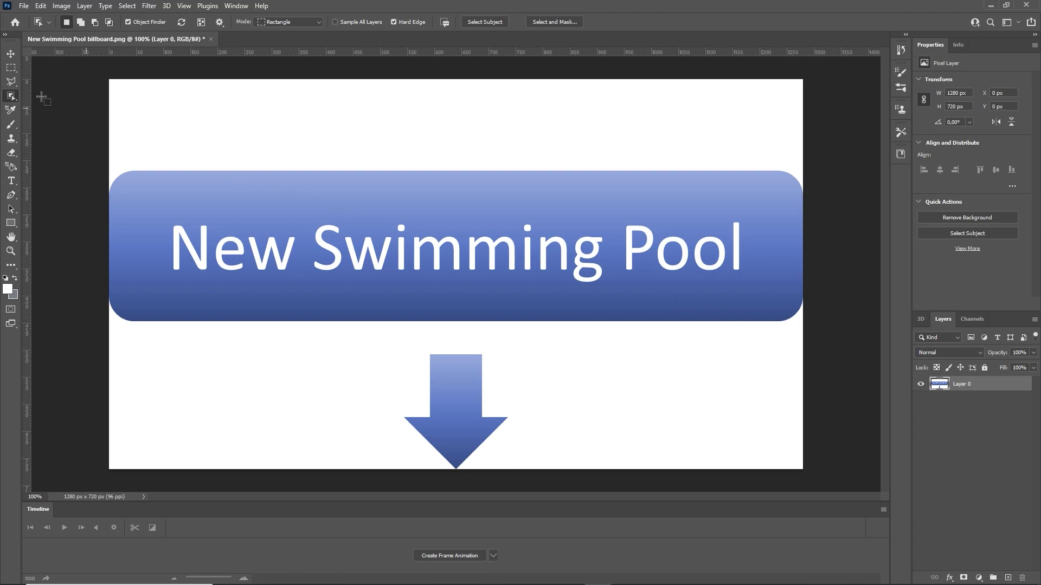
right_click(14, 97)
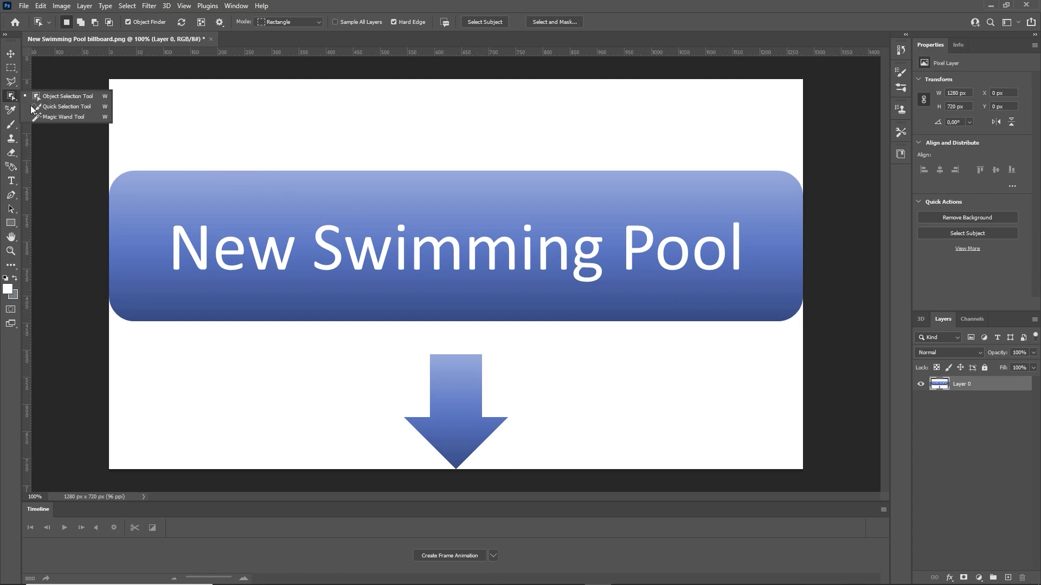
click(51, 116)
click(151, 135)
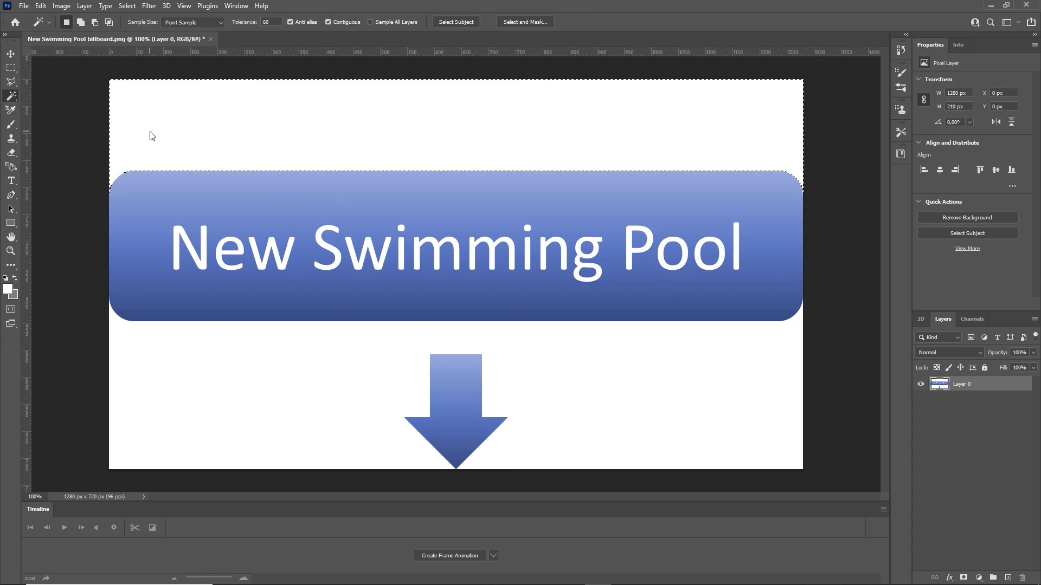
key(Delete)
click(243, 381)
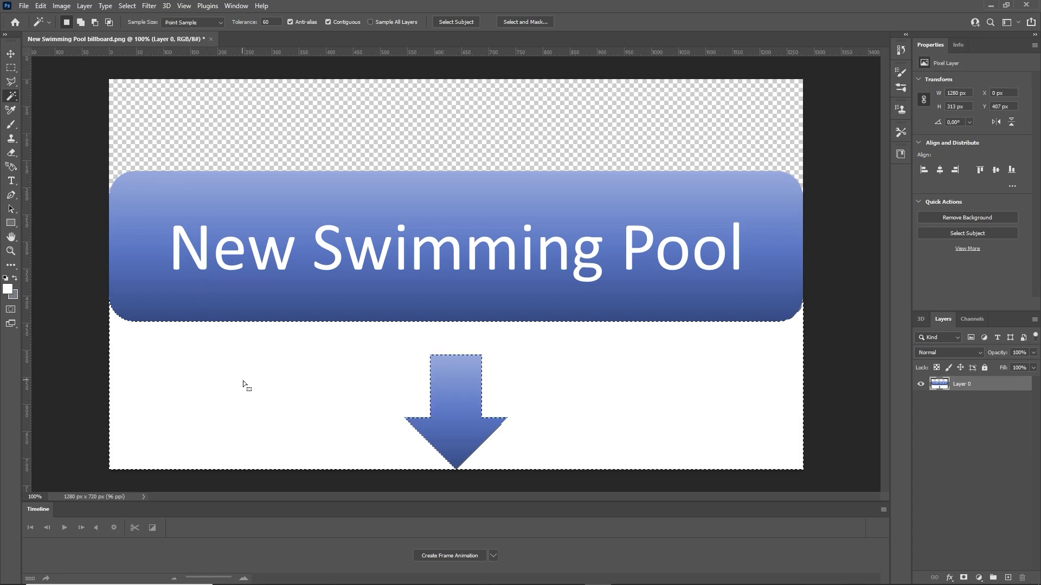
key(Delete)
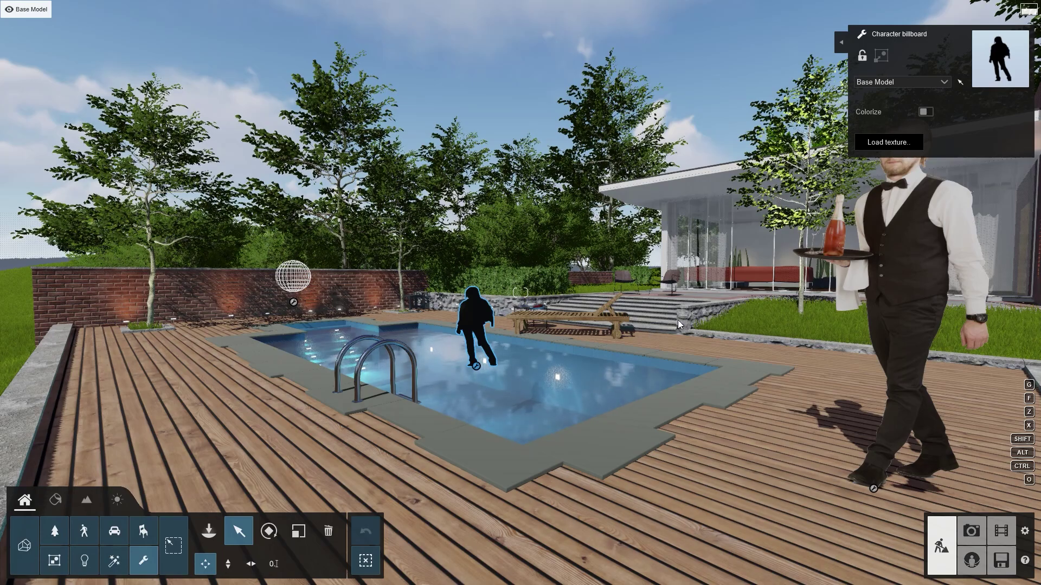
click(889, 142)
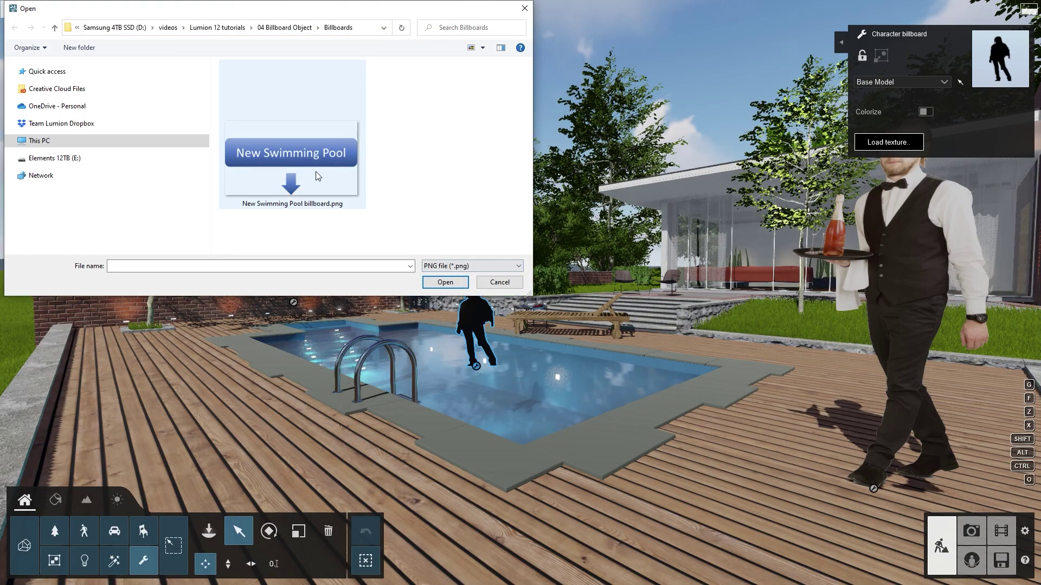